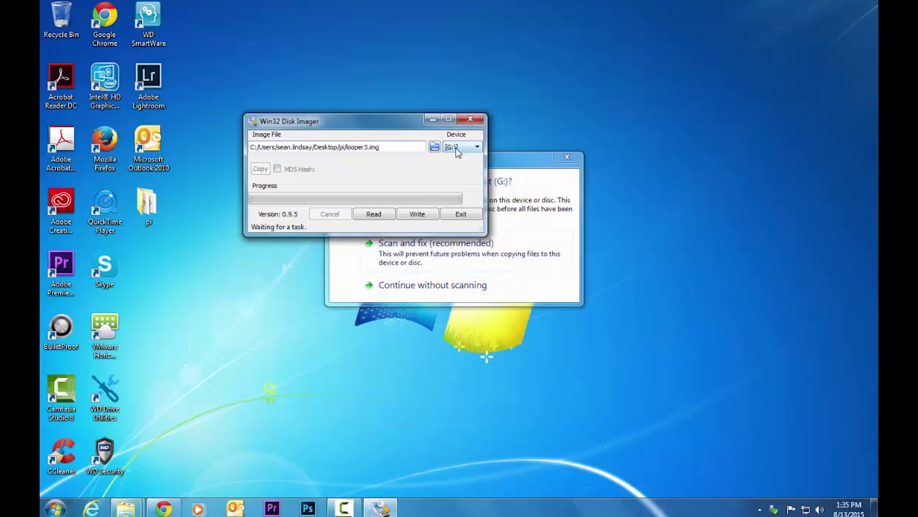
Step: Choose G:\ as the target device and dismiss the scan-and-fix and AutoPlay prompts for the boot drive
click(472, 146)
click(473, 156)
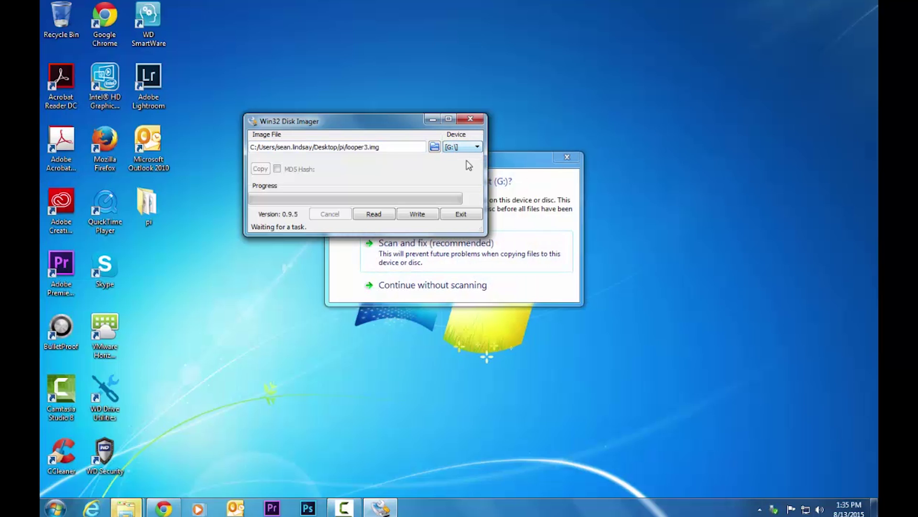
click(567, 157)
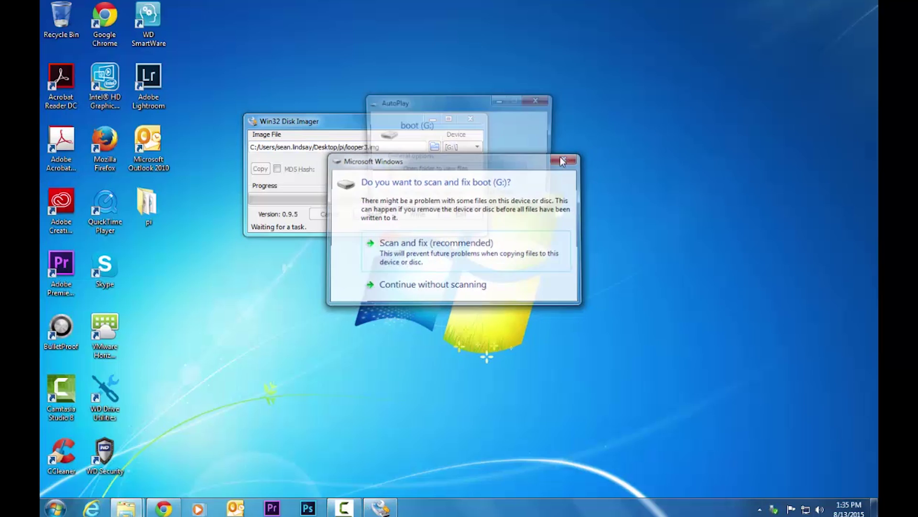
click(539, 99)
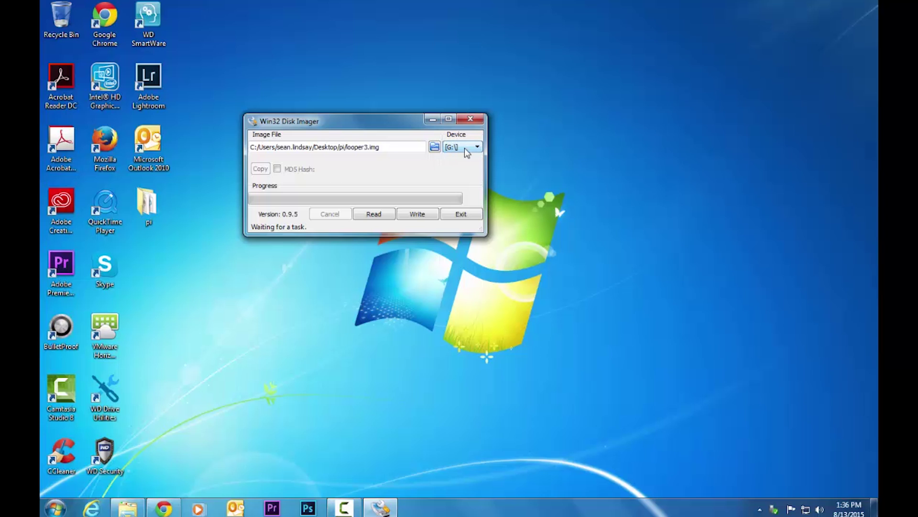
Step: Check in Computer which drive letter the removable storage device uses, and close the window
click(55, 508)
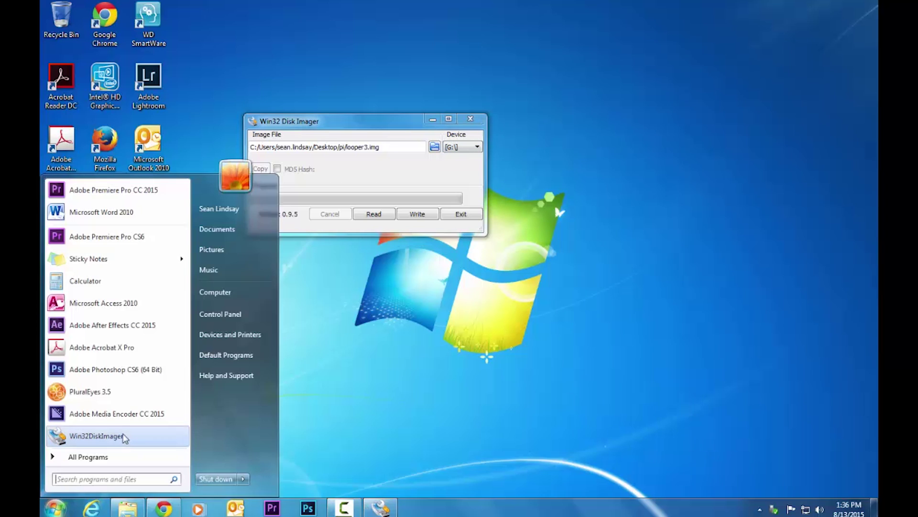
click(225, 292)
drag(621, 2, 639, 145)
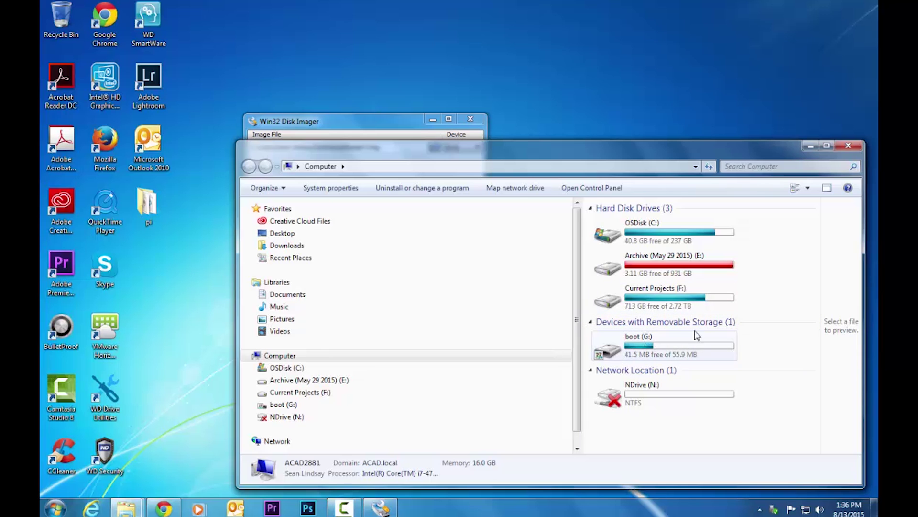
click(848, 145)
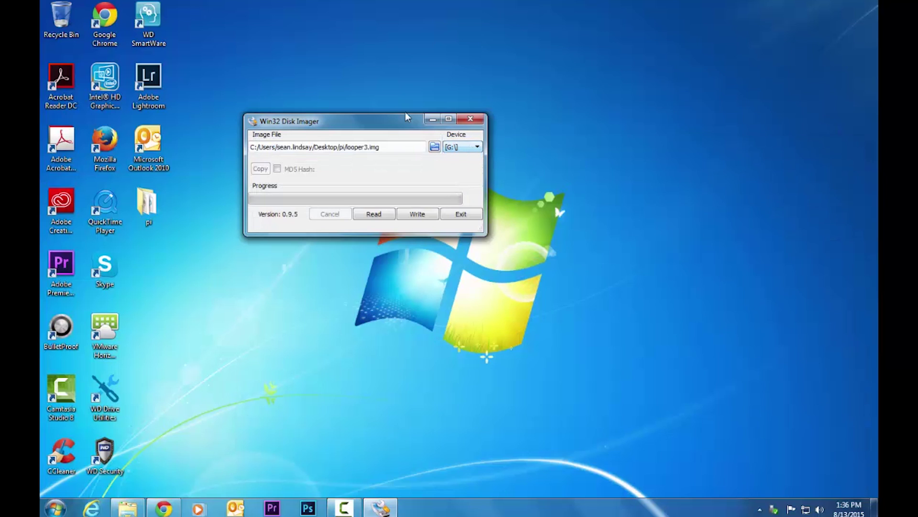
Step: Write the looper3.img image to device G:\, accept the overwrite, and exit the disk imager
drag(346, 117, 345, 44)
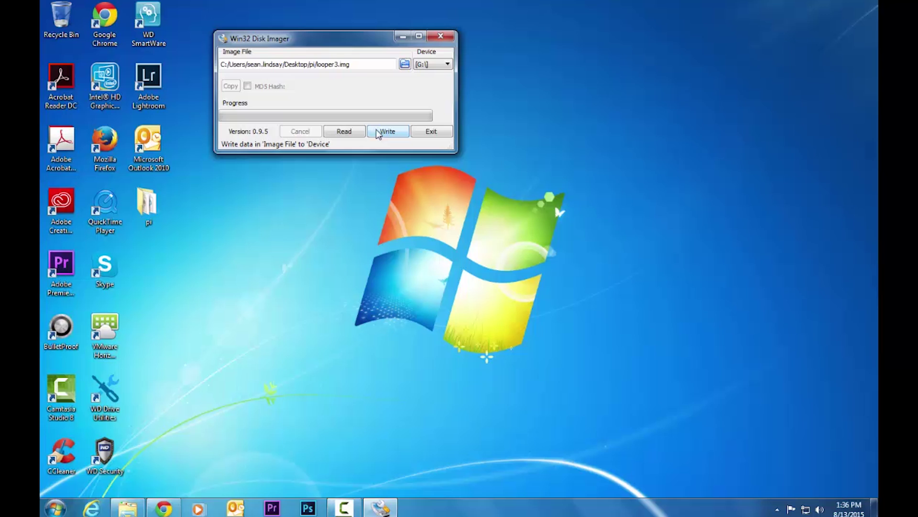
click(378, 134)
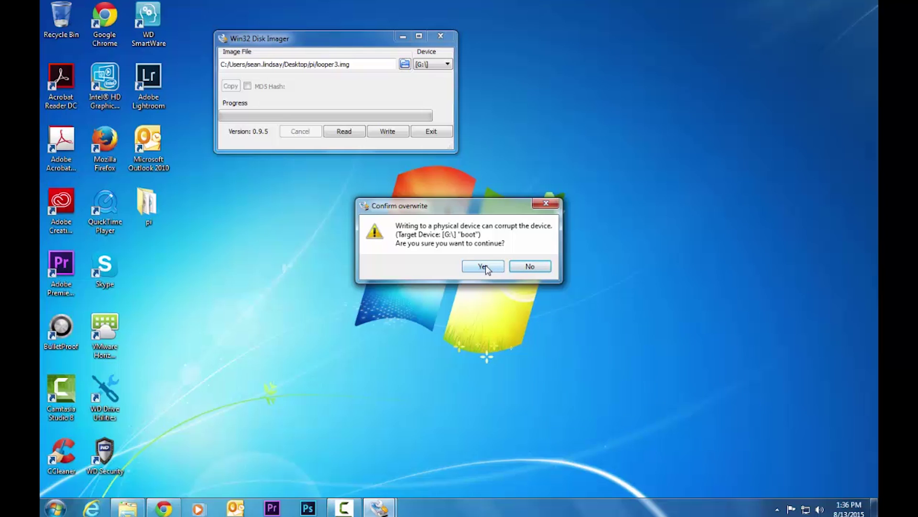
click(486, 264)
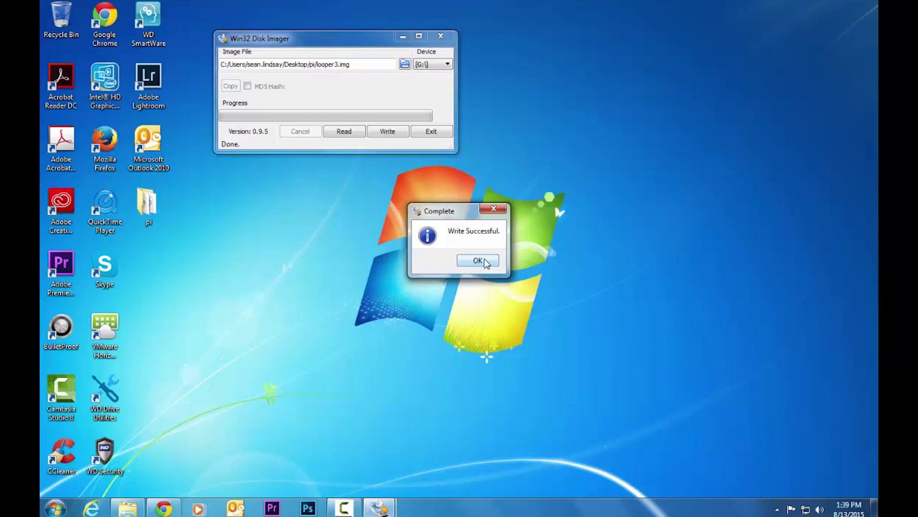
click(478, 261)
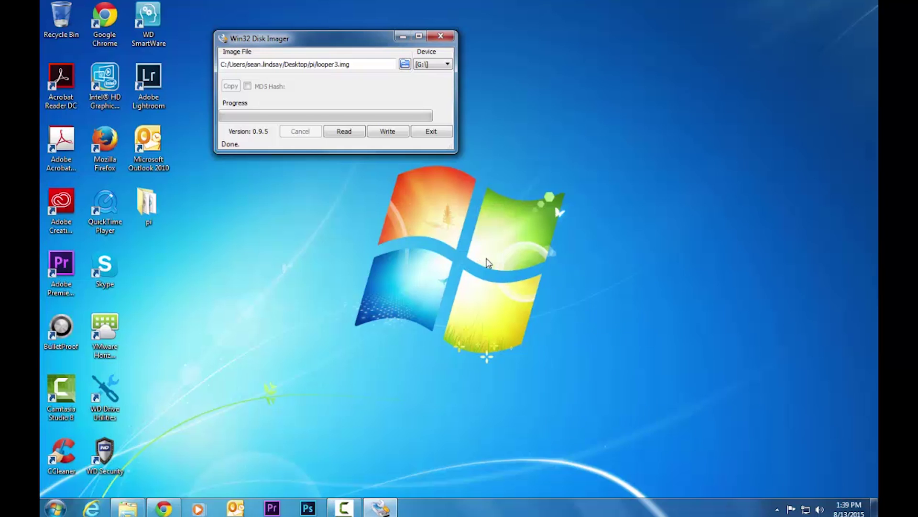
click(441, 37)
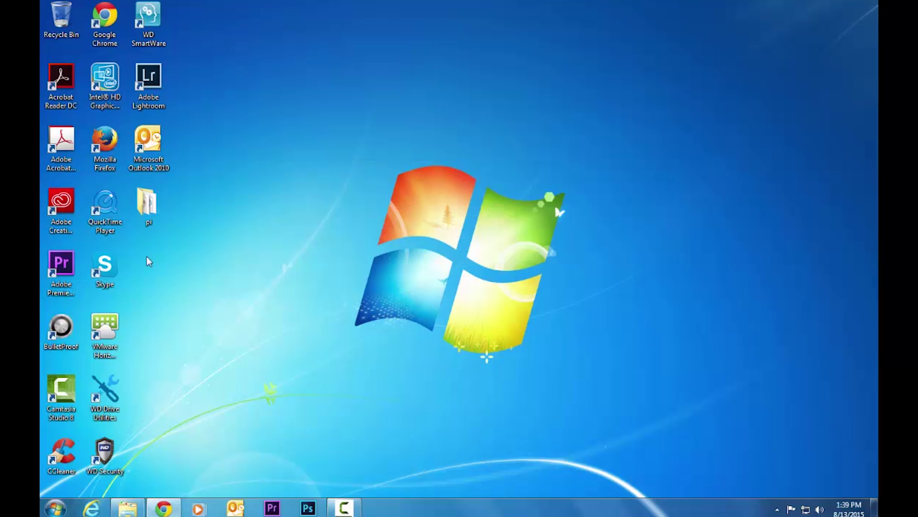
Step: Open the looperconfig text file from the boot (G:) drive
click(56, 506)
click(226, 291)
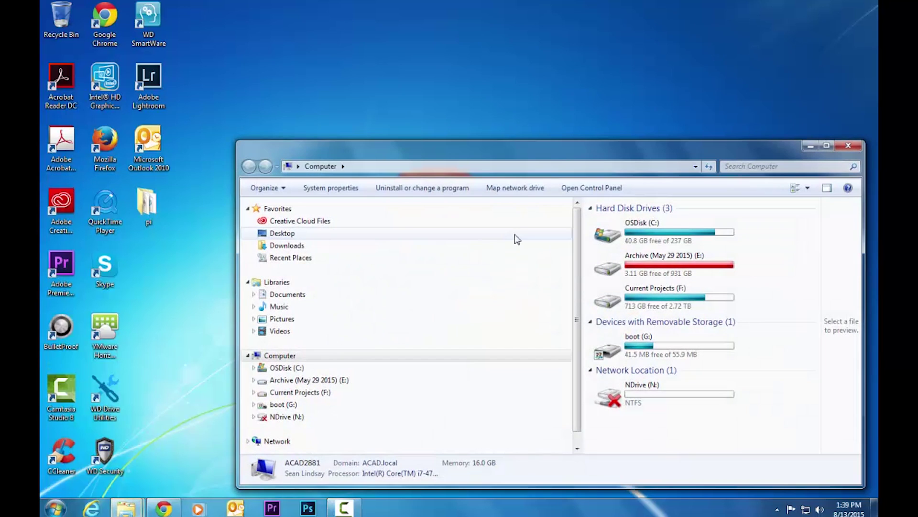
double_click(630, 358)
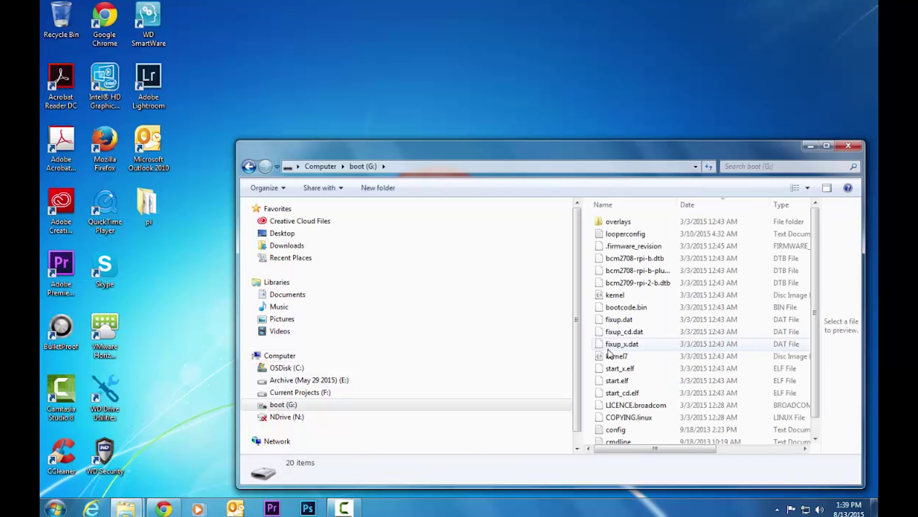
double_click(629, 235)
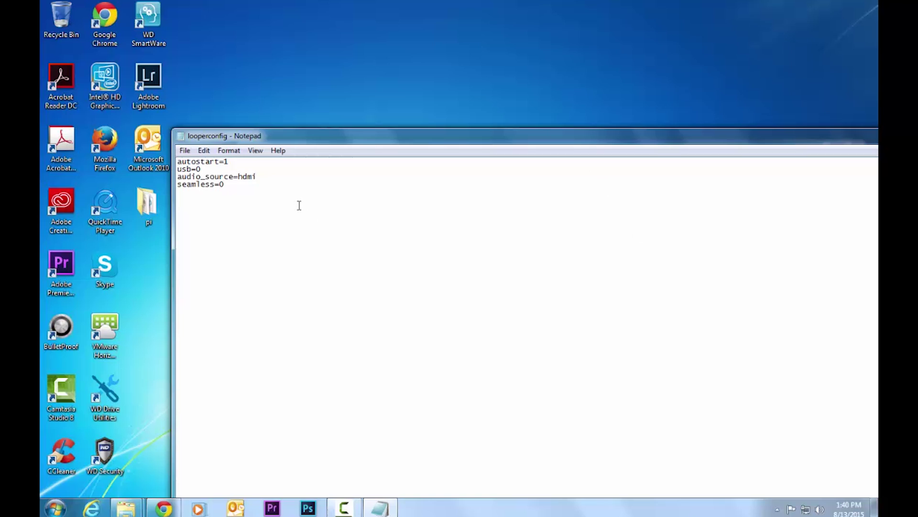
Step: Set the usb value to 1 in looperconfig, dismissing the color scheme prompt
double_click(200, 169)
double_click(226, 161)
drag(204, 170, 198, 167)
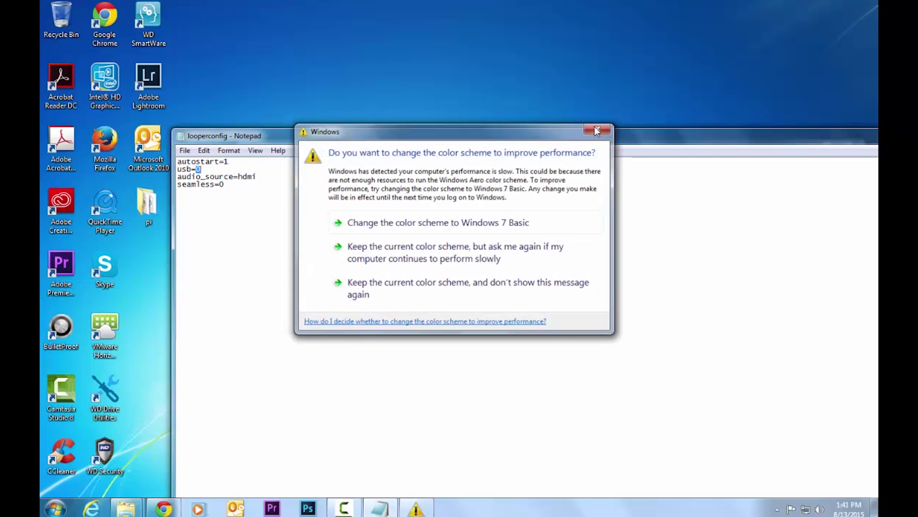
click(598, 128)
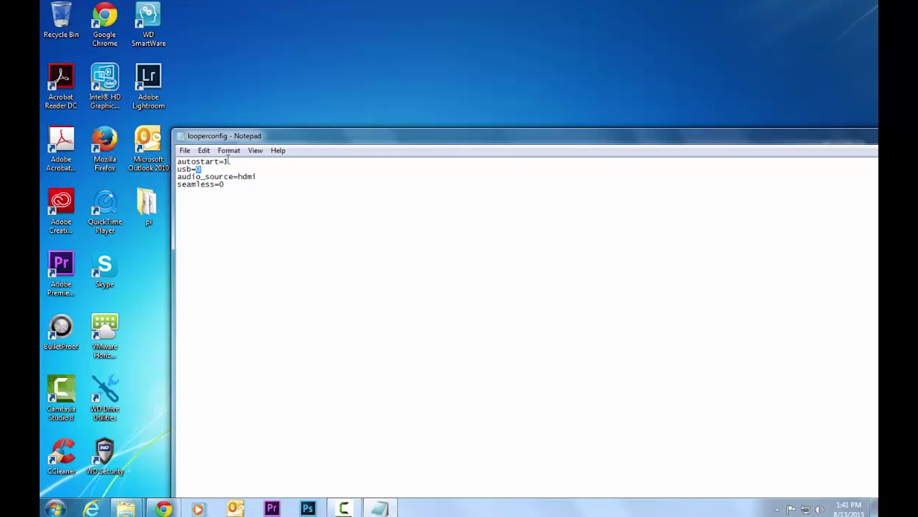
text(1)
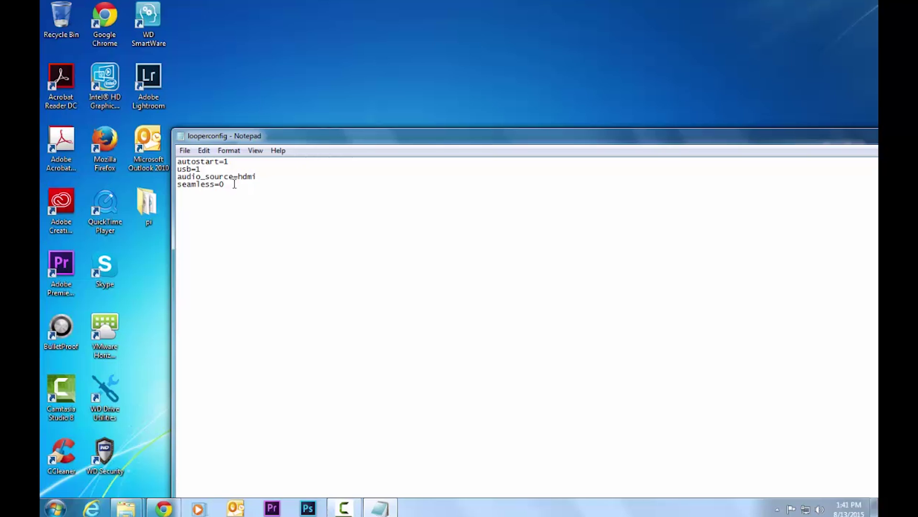
Step: Set the audio_source value to local in looperconfig
double_click(248, 177)
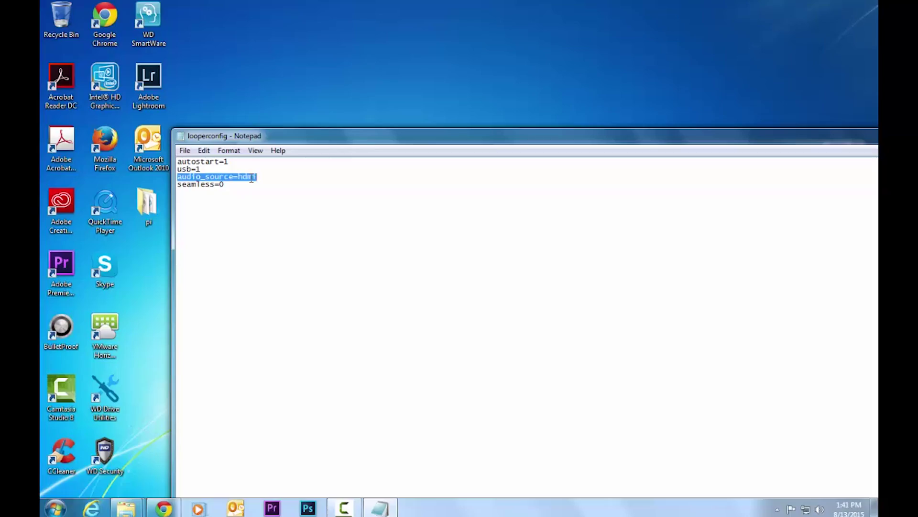
click(251, 177)
double_click(252, 177)
drag(260, 177, 240, 176)
text(local)
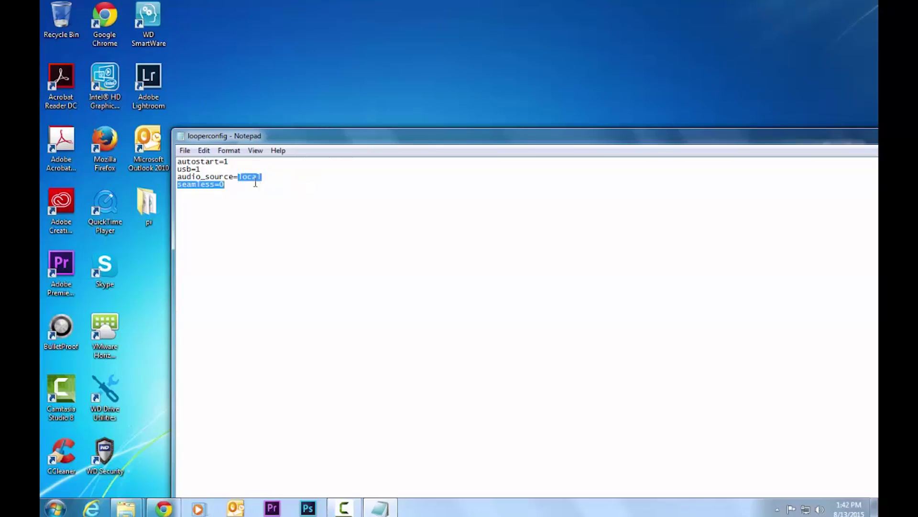
Step: Restore the audio_source value to hdmi
click(239, 177)
drag(239, 177, 261, 177)
text(hdmi)
click(242, 188)
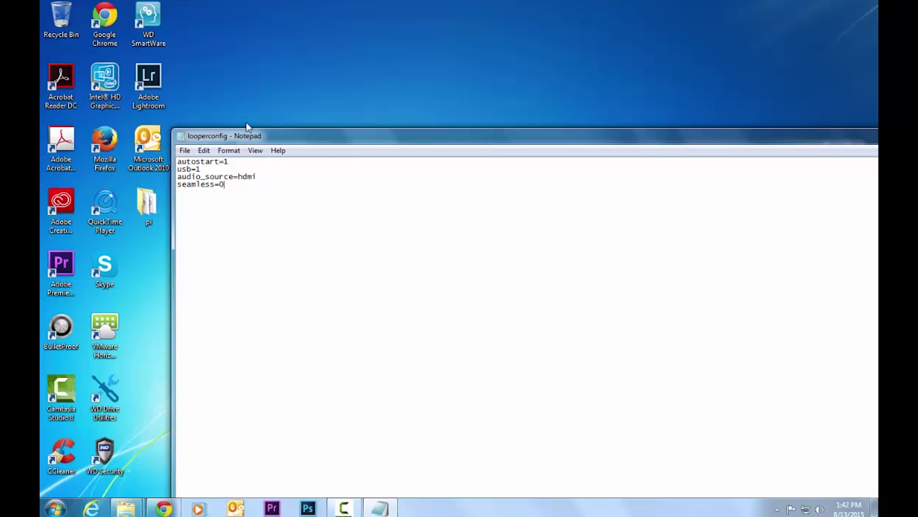
Step: Save the looperconfig file and close it, returning to the boot (G:) folder
drag(246, 125, 181, 90)
click(116, 115)
click(149, 156)
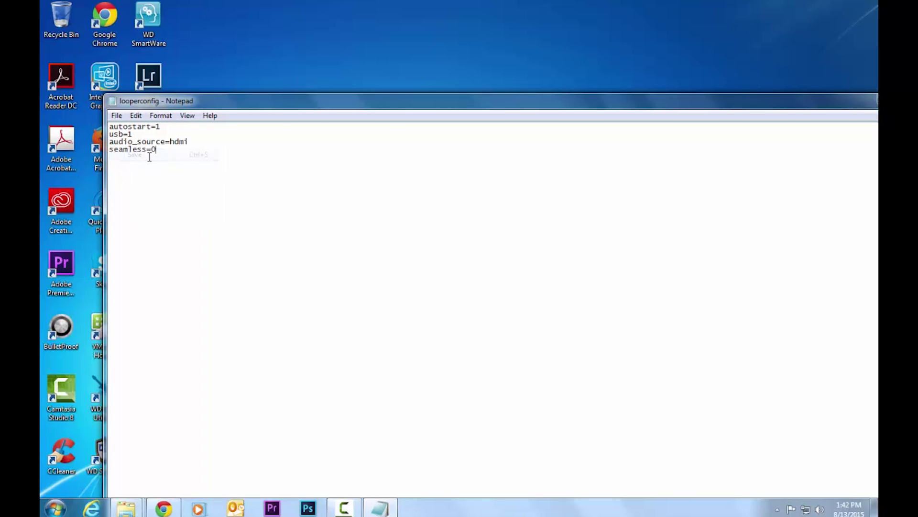
drag(318, 106, 188, 74)
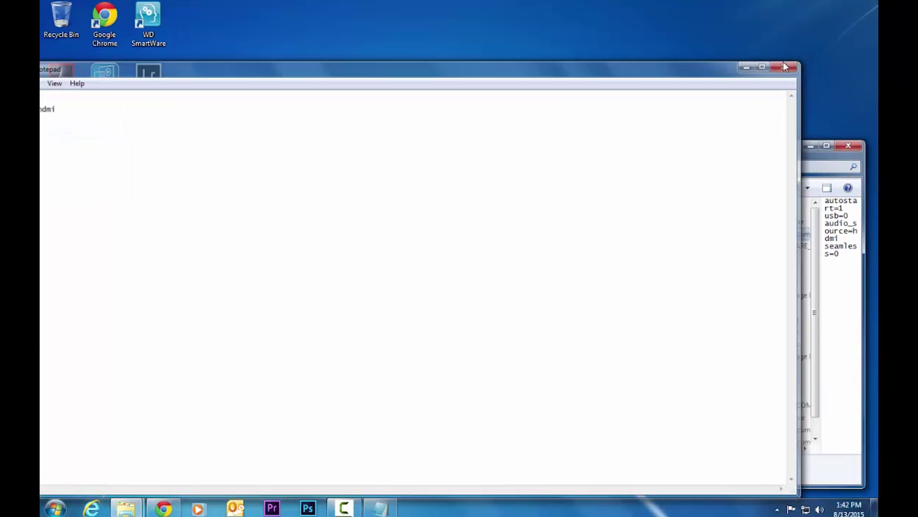
click(787, 64)
click(284, 405)
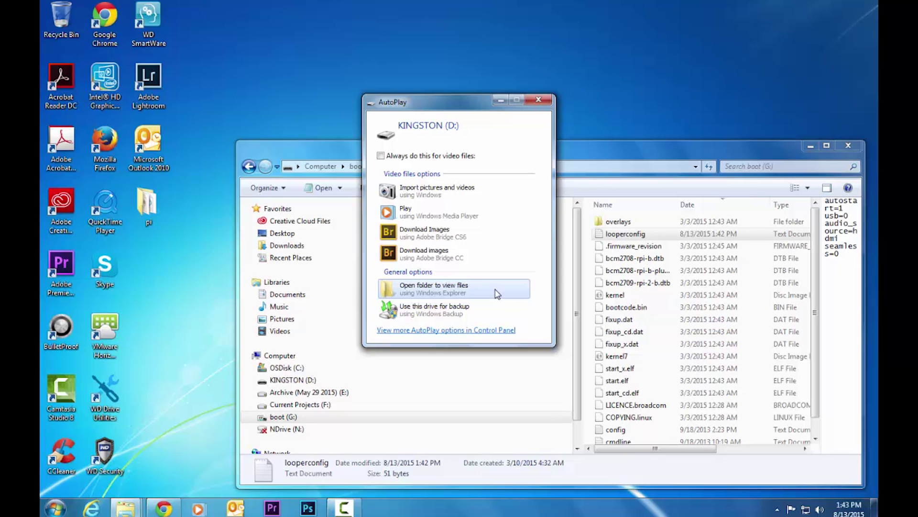
Step: Dismiss the AutoPlay prompt and open the format settings for the KINGSTON (D:) drive
click(538, 99)
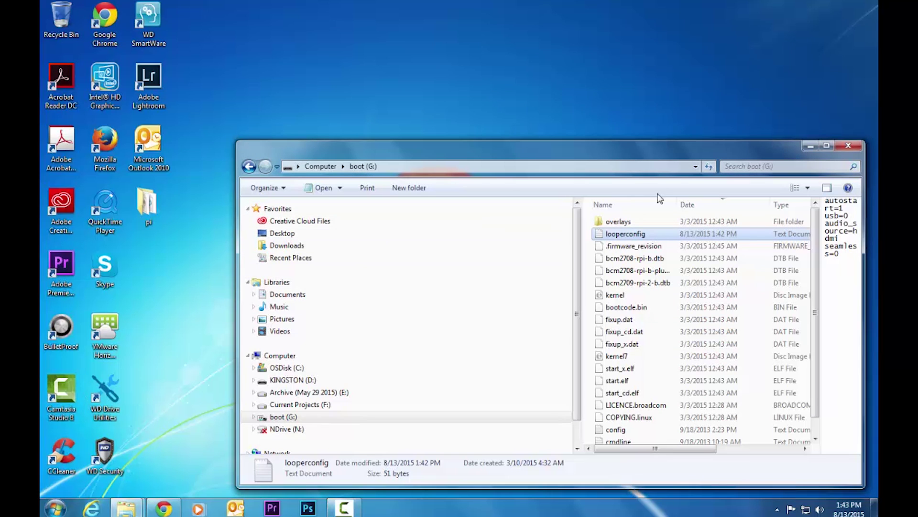
click(289, 383)
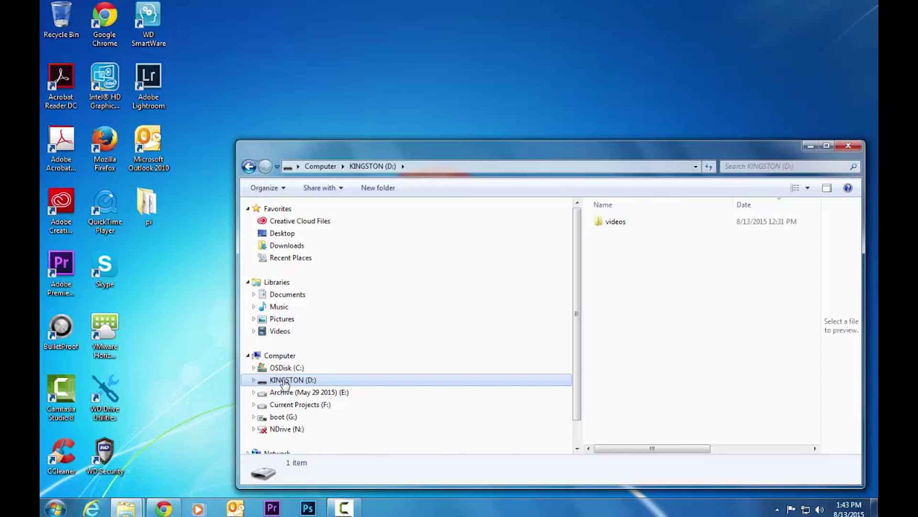
right_click(283, 381)
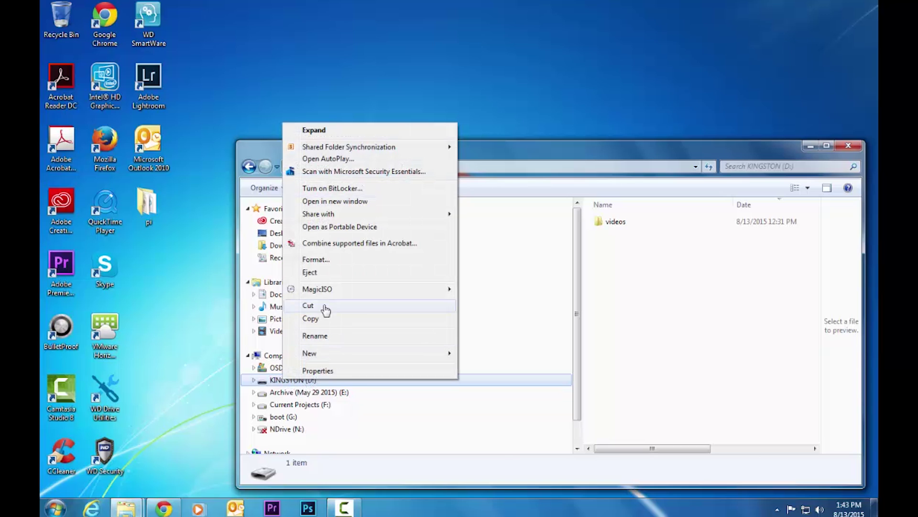
click(313, 260)
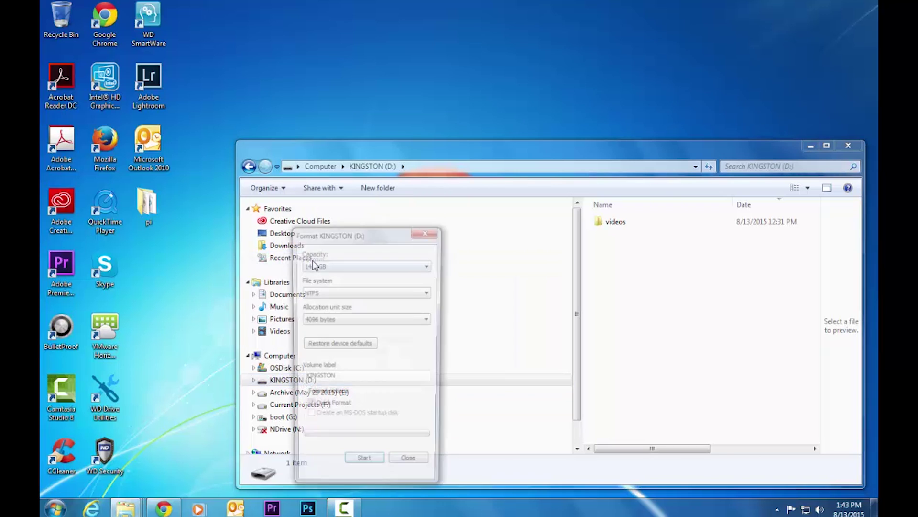
Step: Choose NTFS as the file system for formatting the KINGSTON drive
click(343, 292)
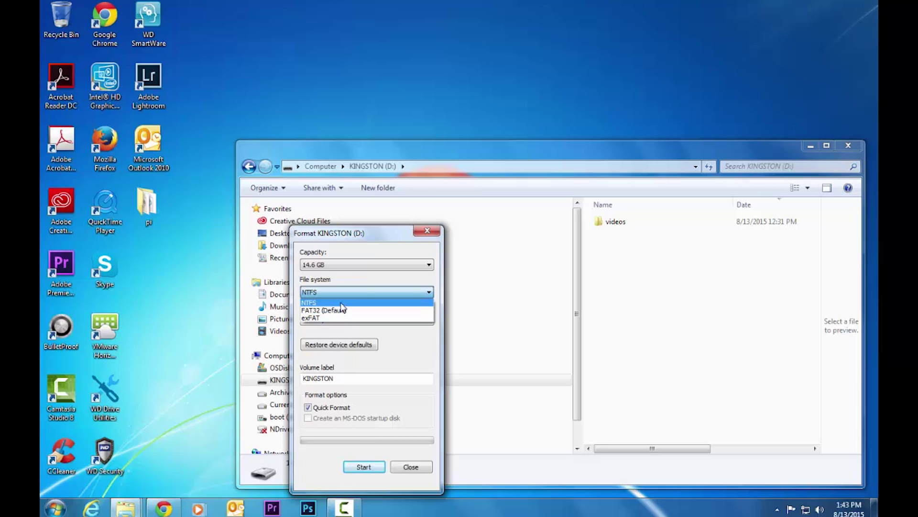
click(339, 302)
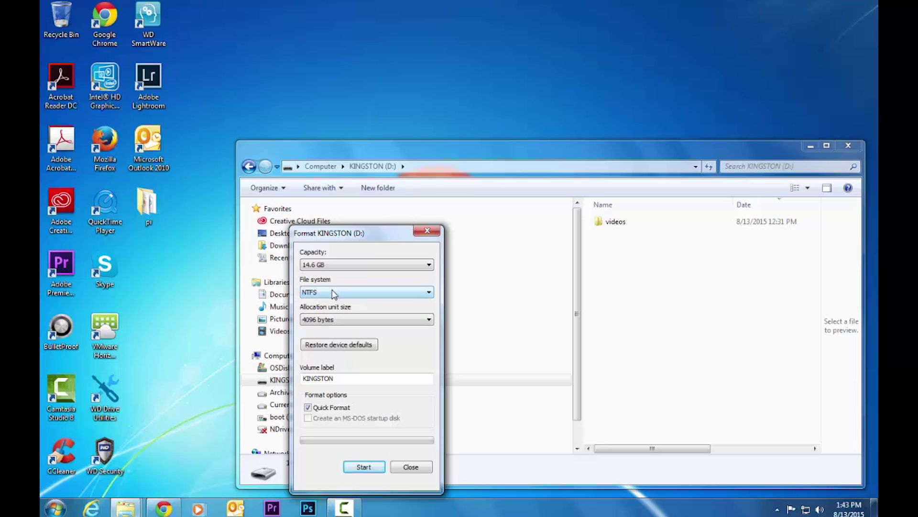
click(332, 290)
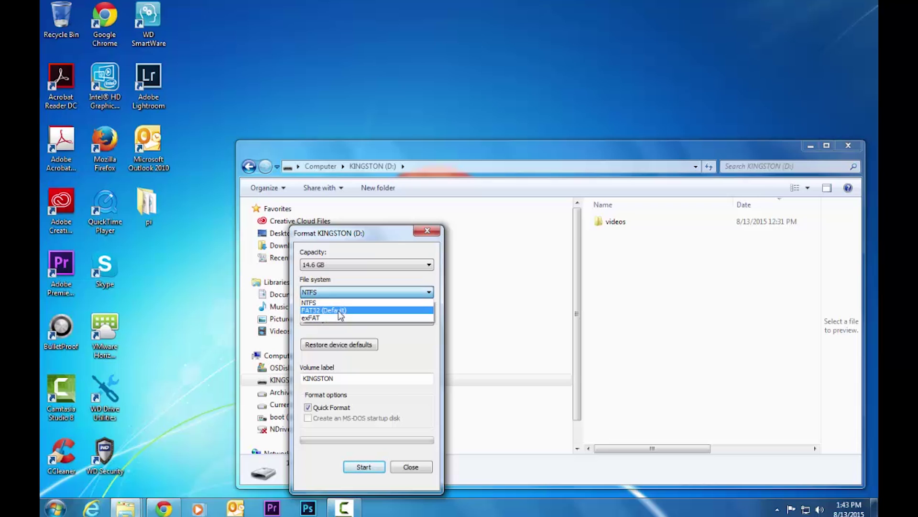
click(335, 302)
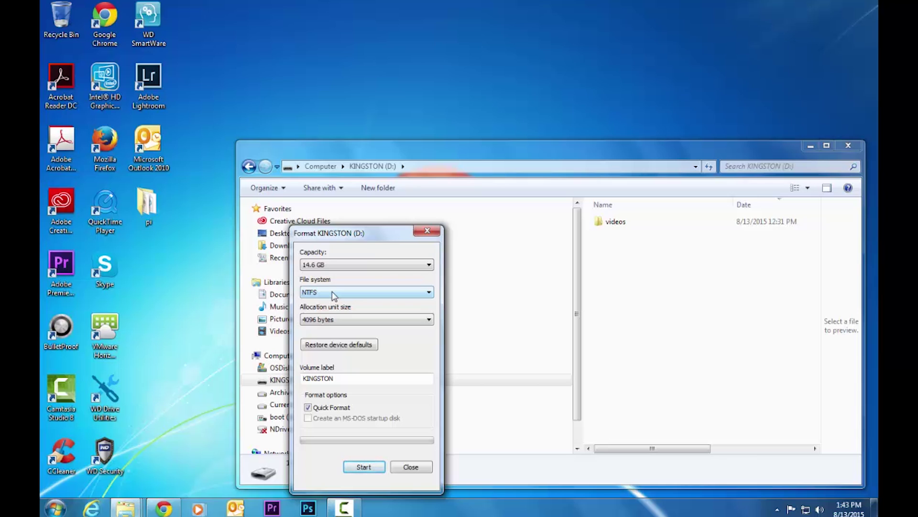
click(334, 293)
click(309, 293)
Step: Run the quick format of KINGSTON (D:), accept erasing all its data, and close the format dialog
click(369, 472)
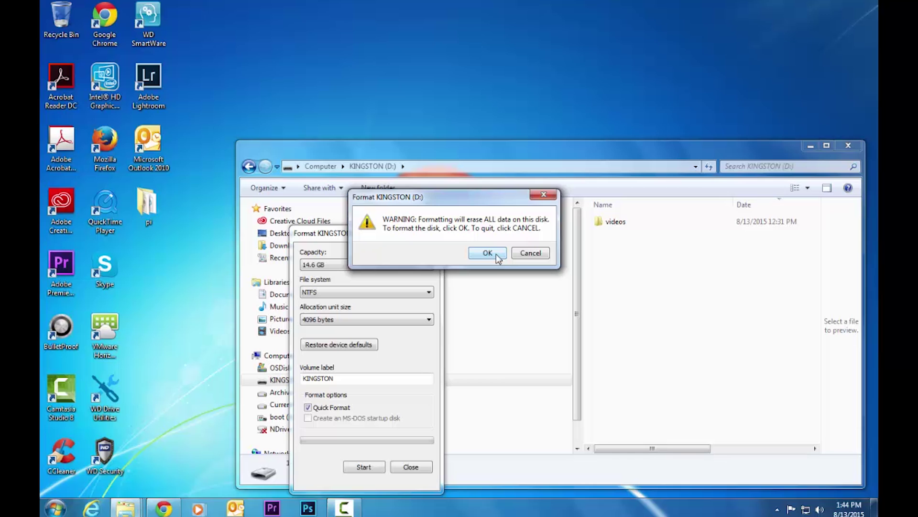
click(497, 257)
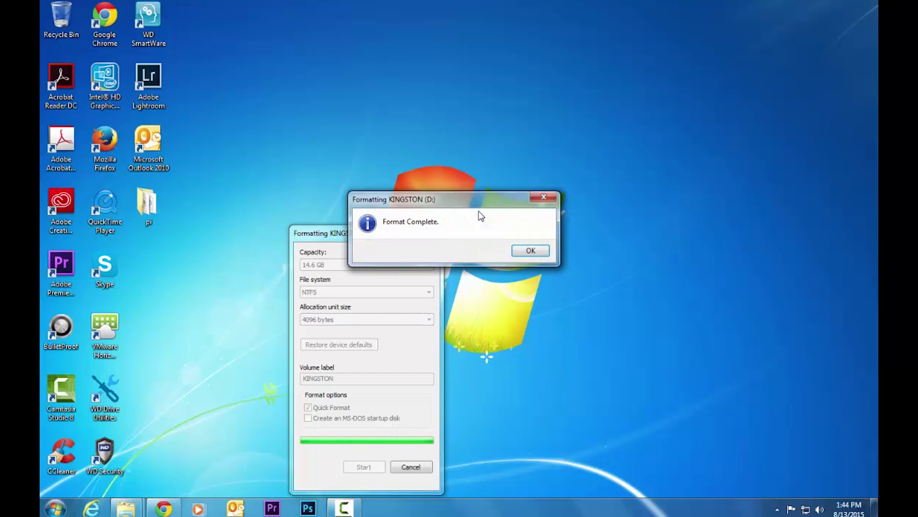
click(539, 252)
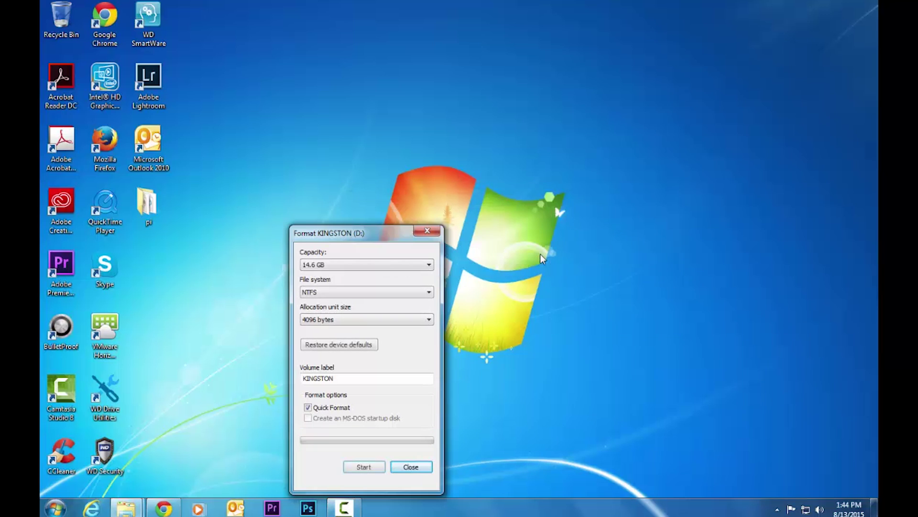
click(427, 231)
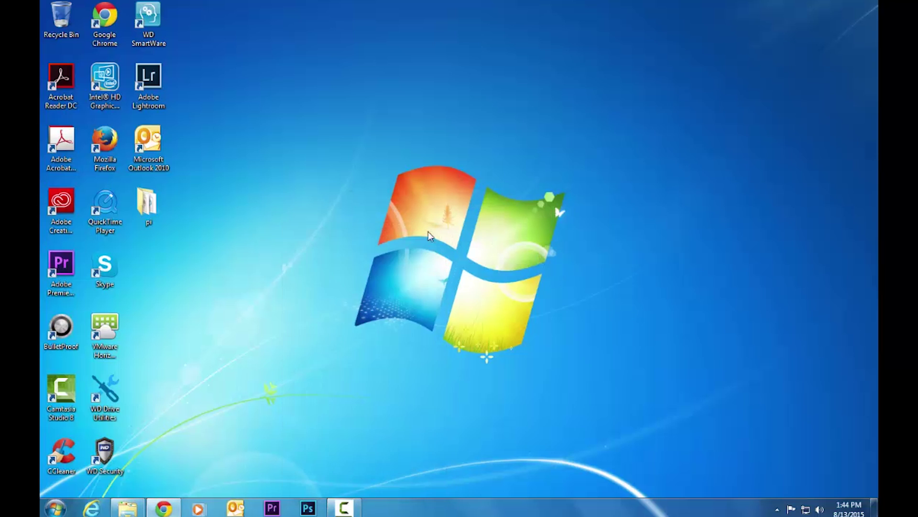
Step: Open the KINGSTON (D:) drive and the desktop's pi folder in two separate windows arranged side by side
click(55, 507)
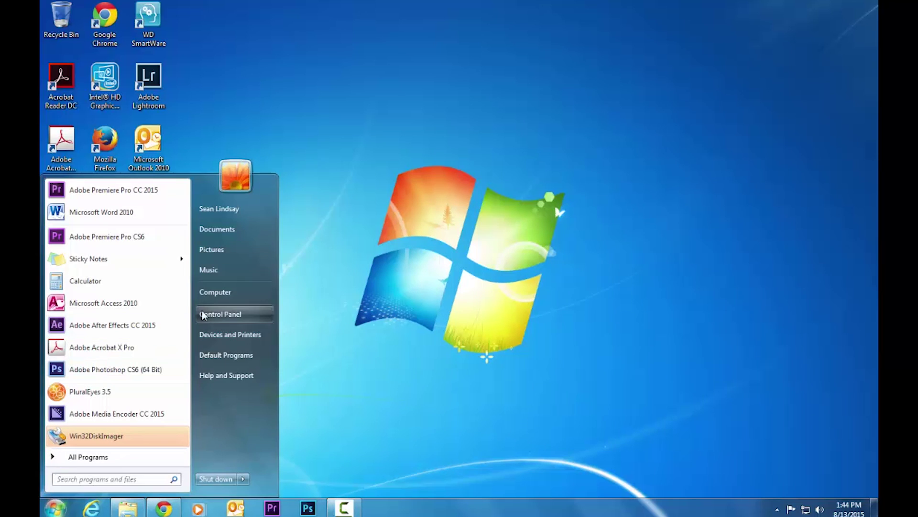
click(228, 292)
drag(415, 150, 432, 59)
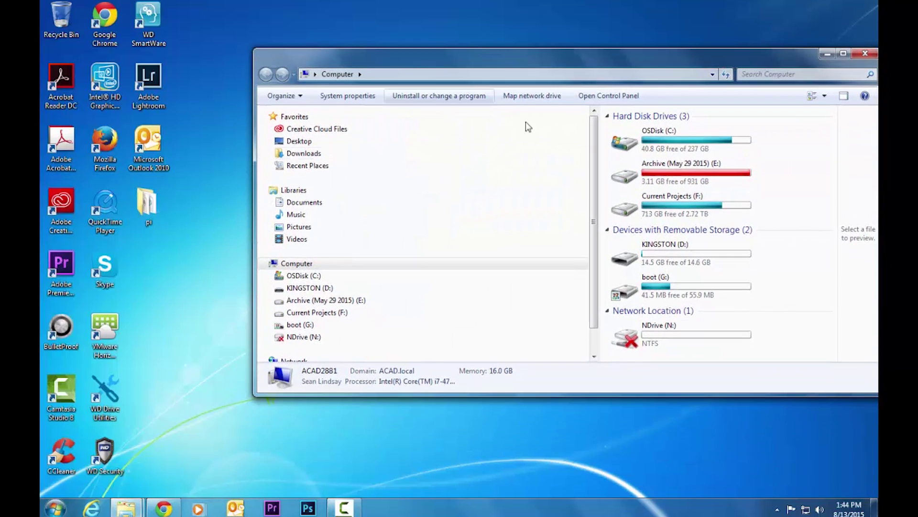
double_click(147, 203)
drag(457, 160, 179, 99)
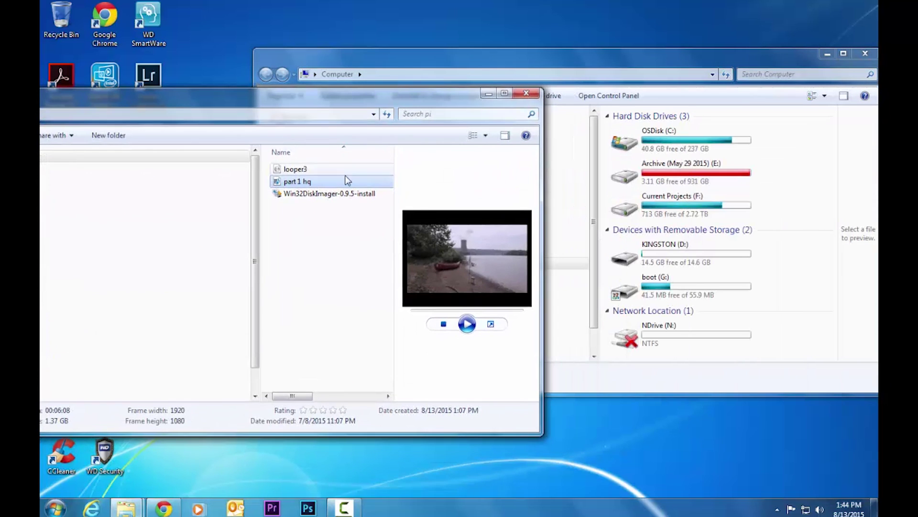
drag(471, 66, 480, 49)
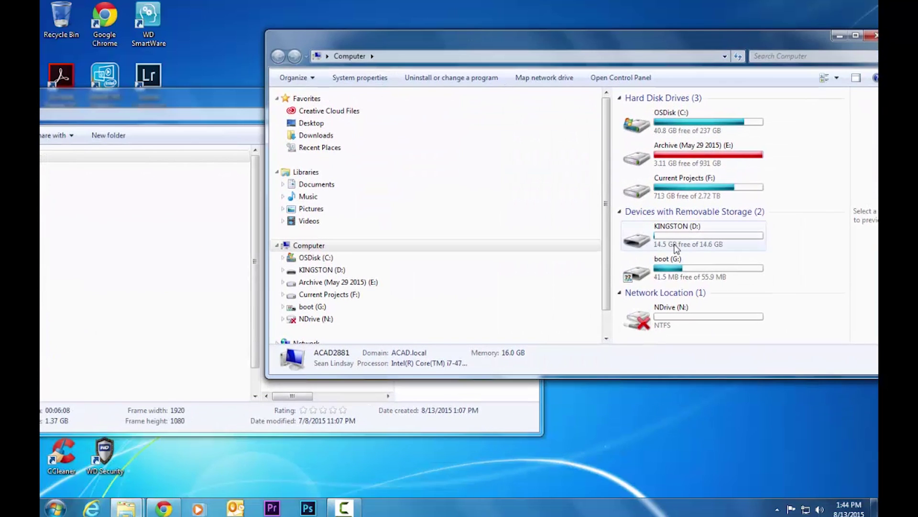
double_click(658, 243)
click(231, 96)
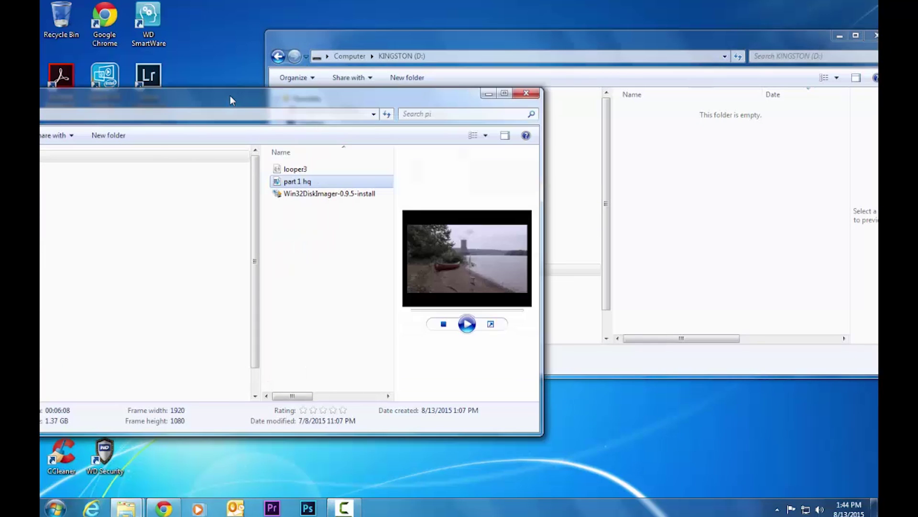
Step: Create a new folder named videos in the root of the KINGSTON (D:) drive
click(646, 157)
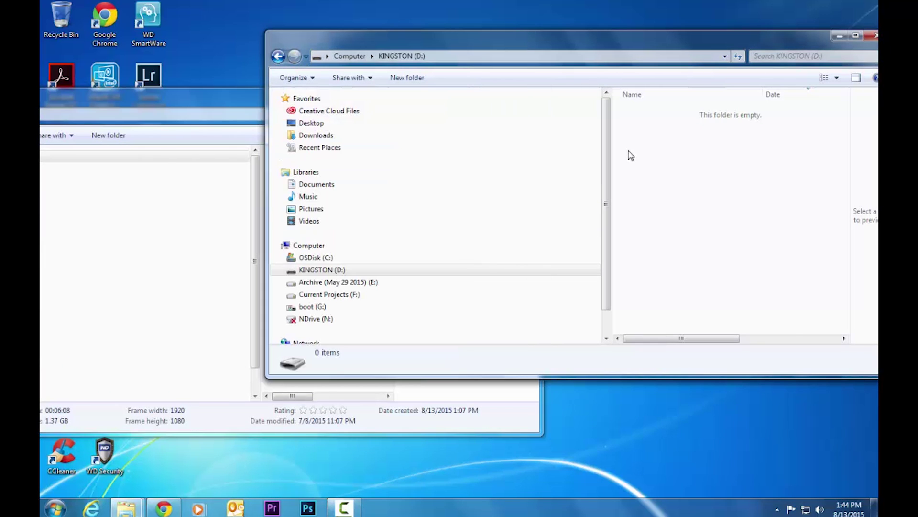
right_click(629, 152)
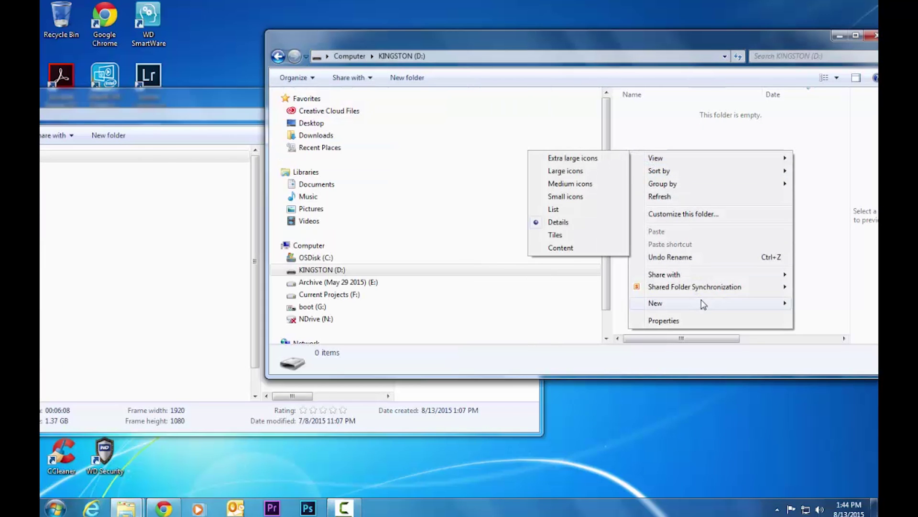
mouse_move(703, 303)
click(508, 303)
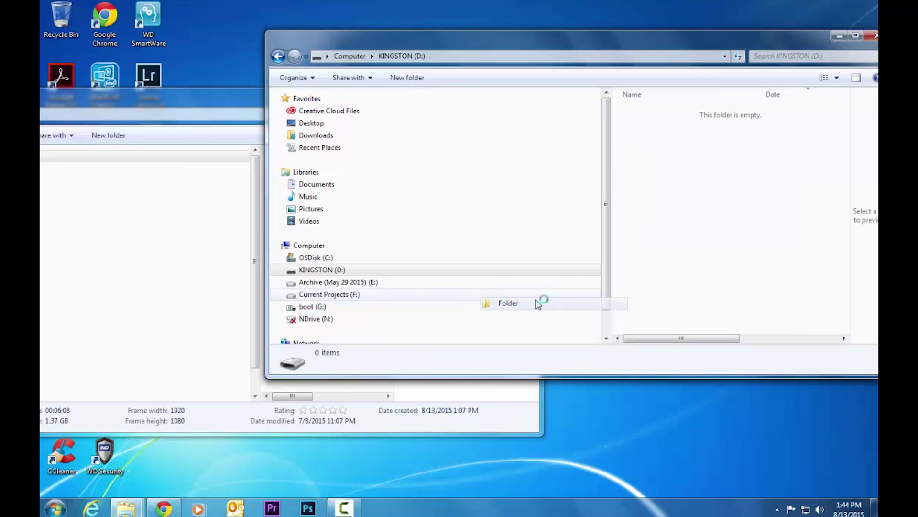
text(videos)
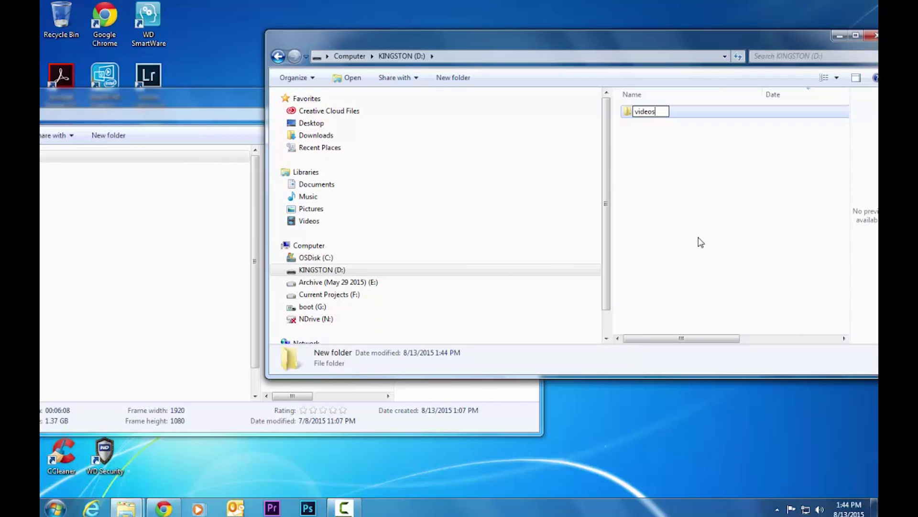
click(701, 242)
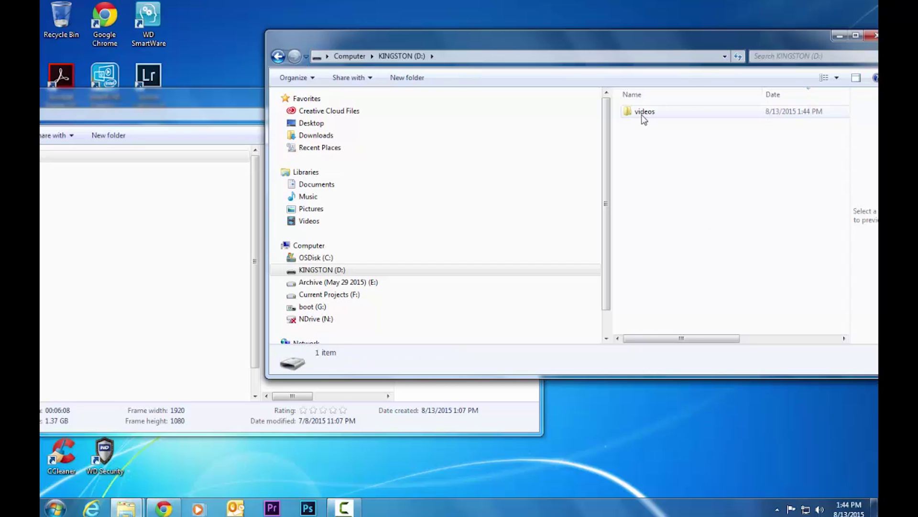
Step: Open the videos folder on KINGSTON (D:) and copy the part 1 hq video from the pi folder into it
double_click(637, 113)
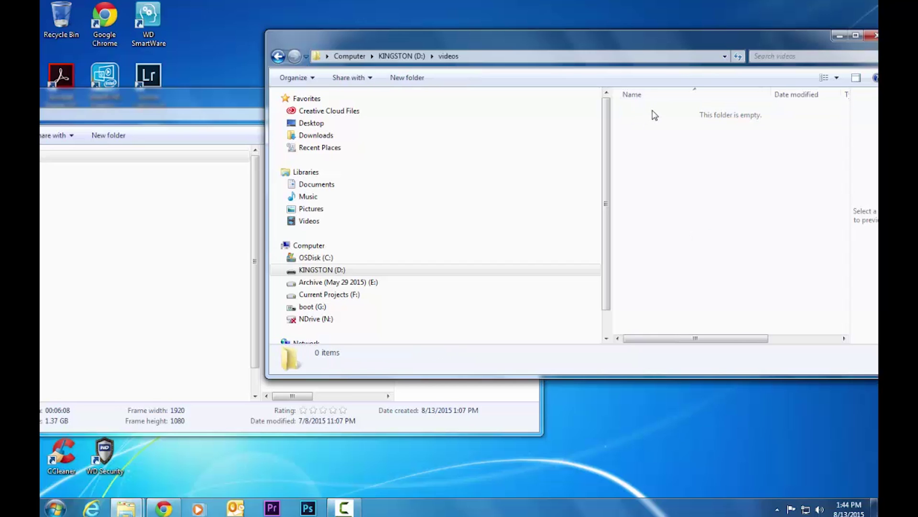
click(233, 93)
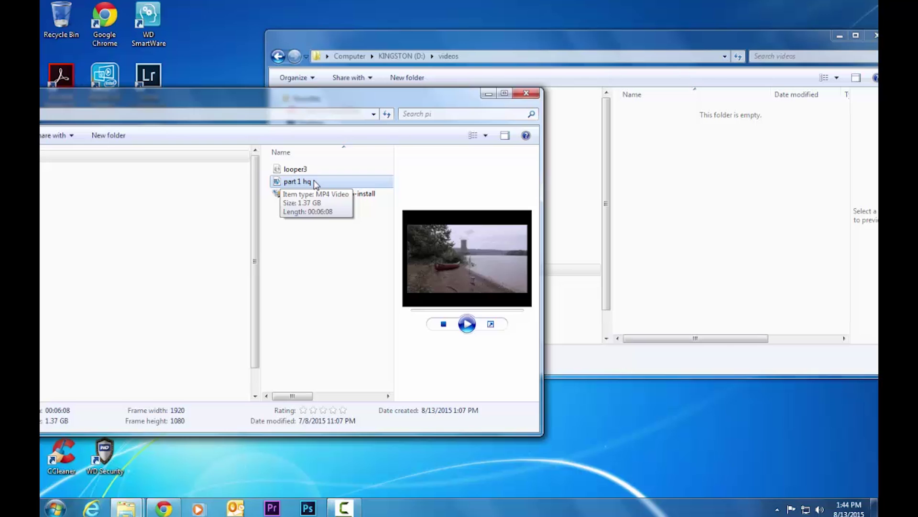
drag(293, 184, 693, 165)
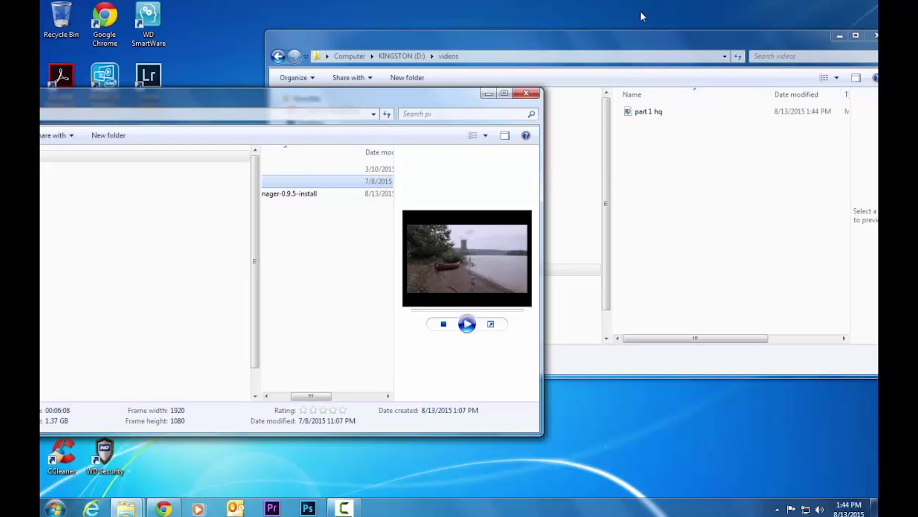
click(664, 37)
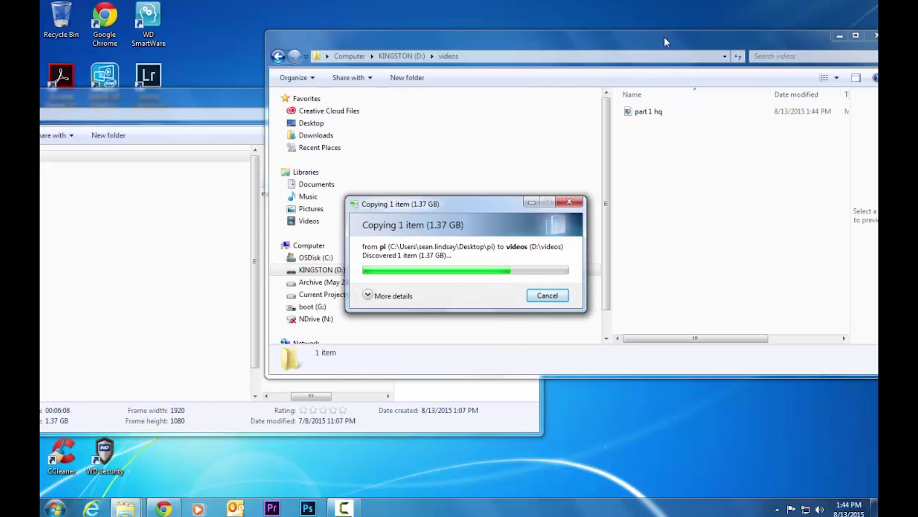